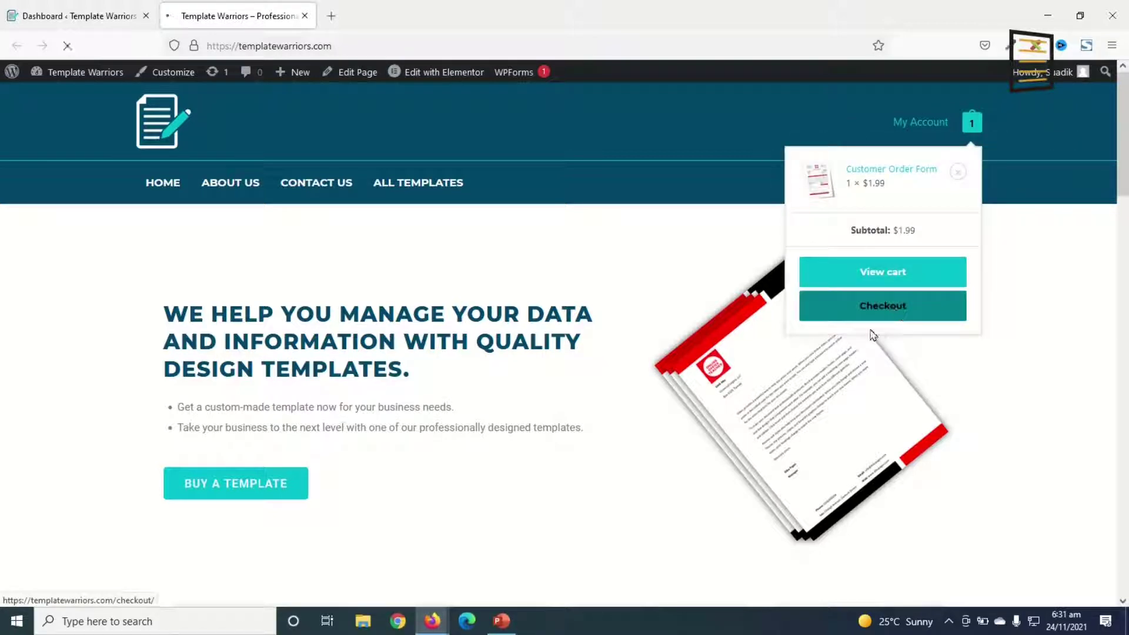
scroll(525, 347, "down", 1)
scroll(524, 348, "down", 2)
scroll(526, 349, "down", 2)
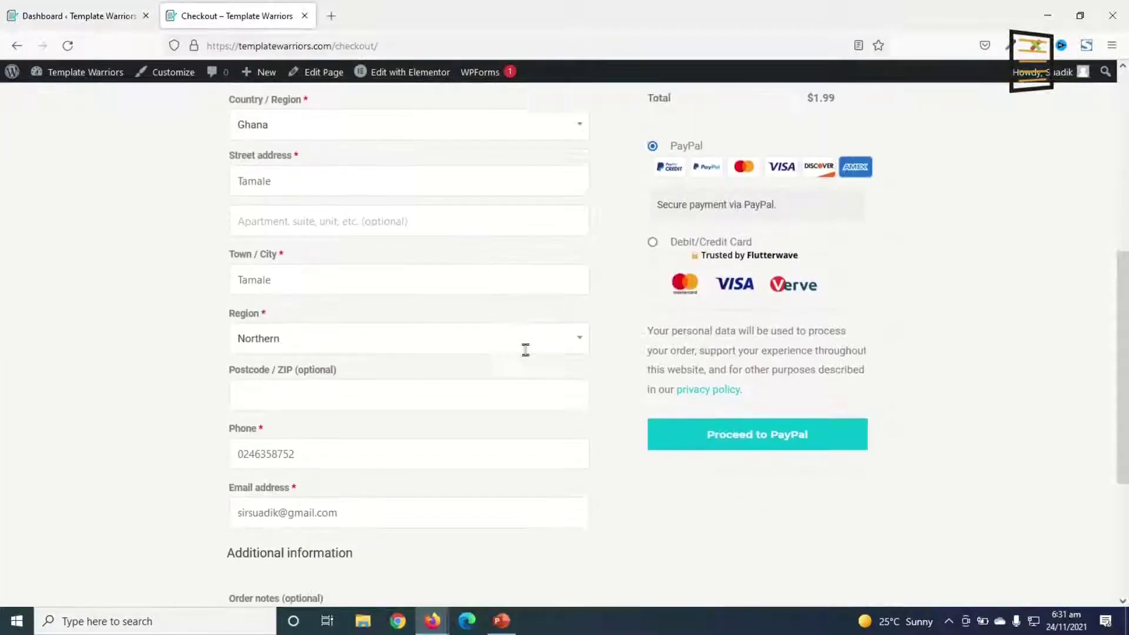
scroll(524, 354, "down", 2)
scroll(523, 361, "up", 1)
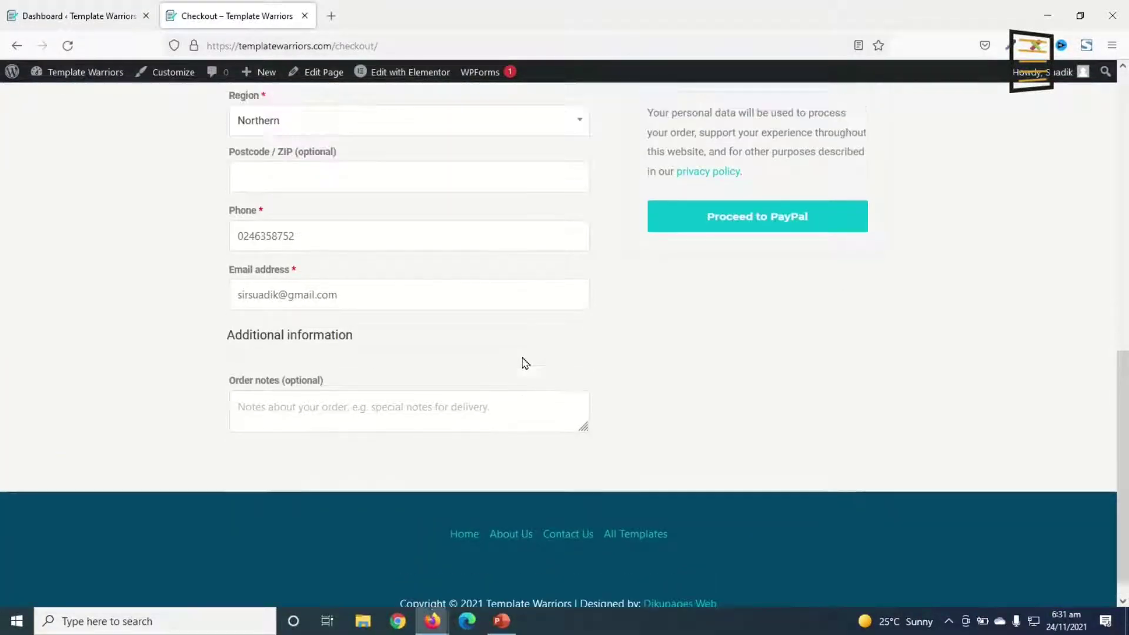
scroll(522, 360, "up", 3)
scroll(522, 357, "up", 4)
scroll(358, 385, "down", 3)
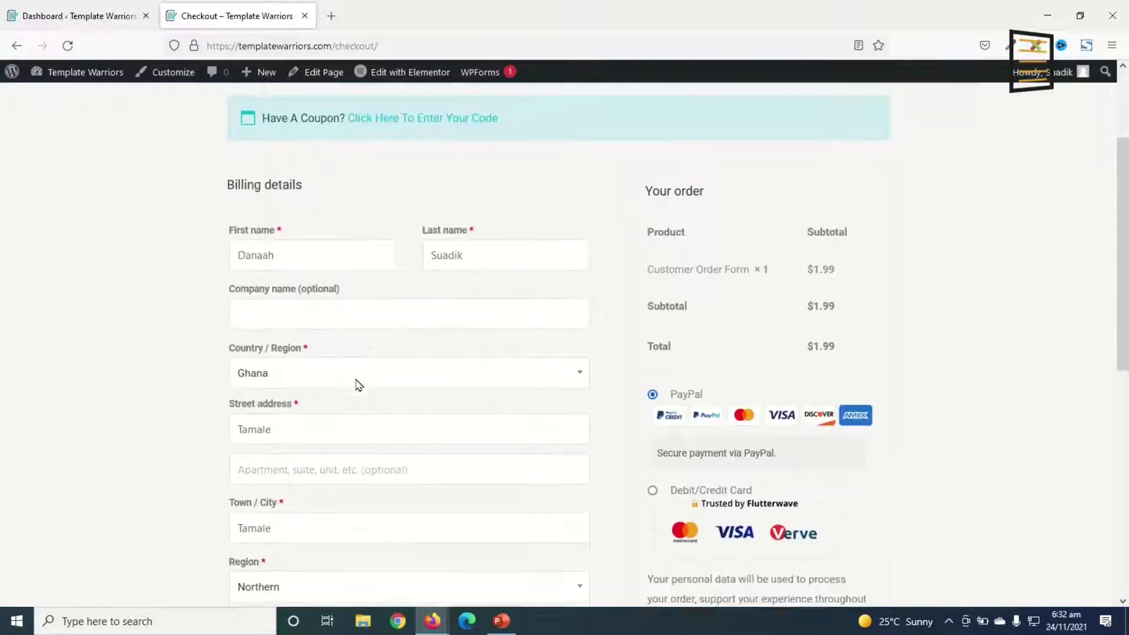
scroll(358, 385, "down", 3)
scroll(358, 386, "down", 3)
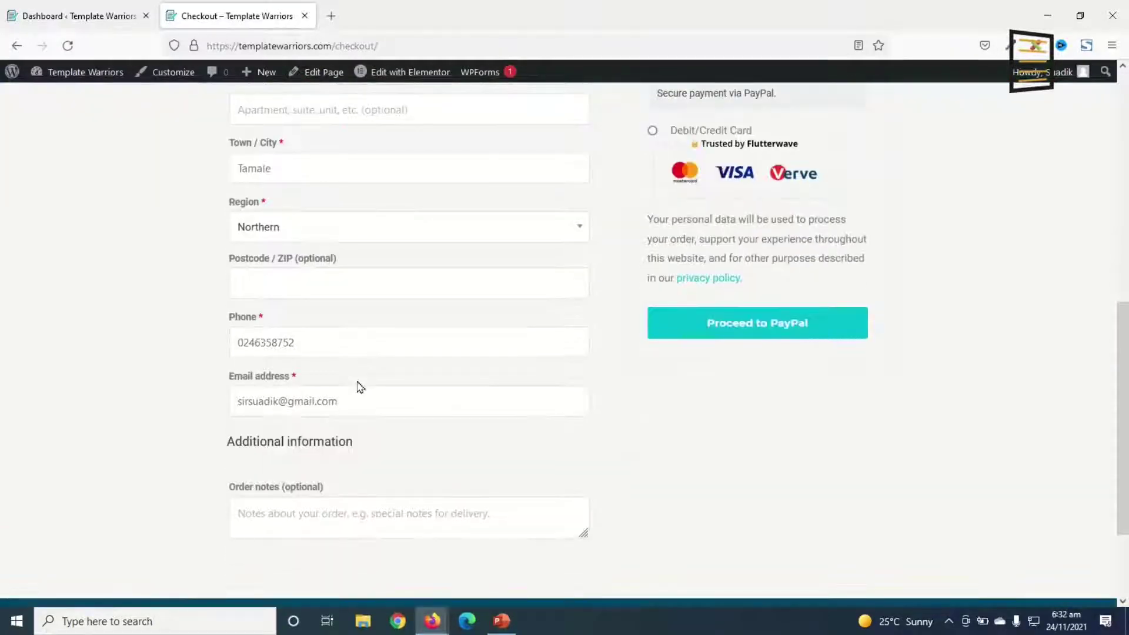
scroll(358, 385, "down", 1)
scroll(357, 386, "down", 1)
scroll(356, 381, "up", 3)
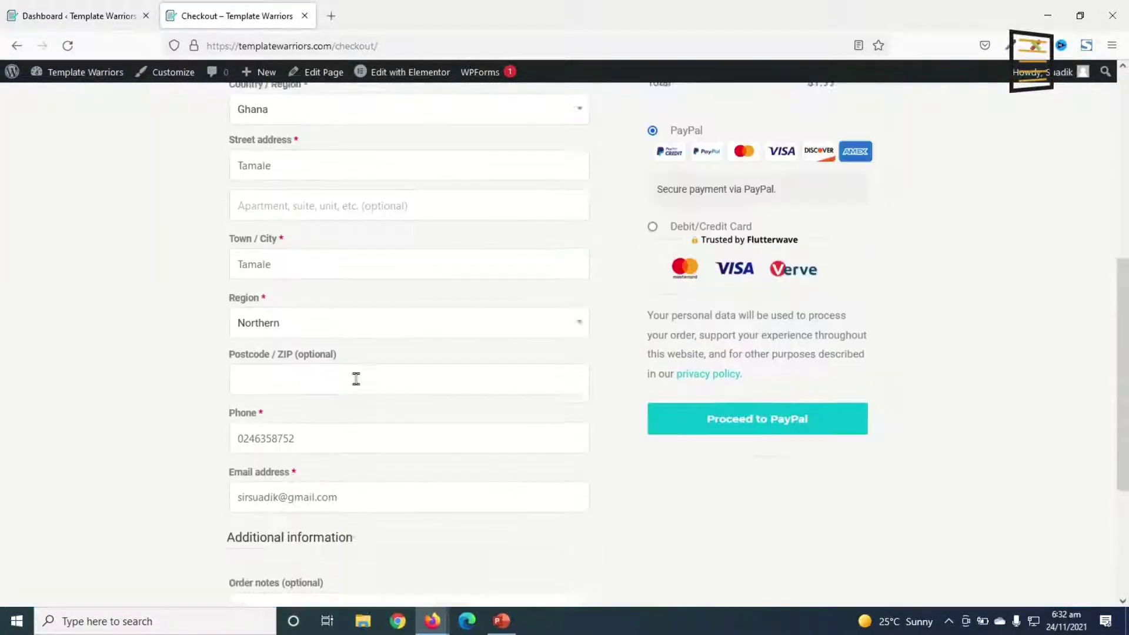
scroll(357, 379, "up", 3)
scroll(326, 322, "down", 1)
scroll(315, 331, "down", 3)
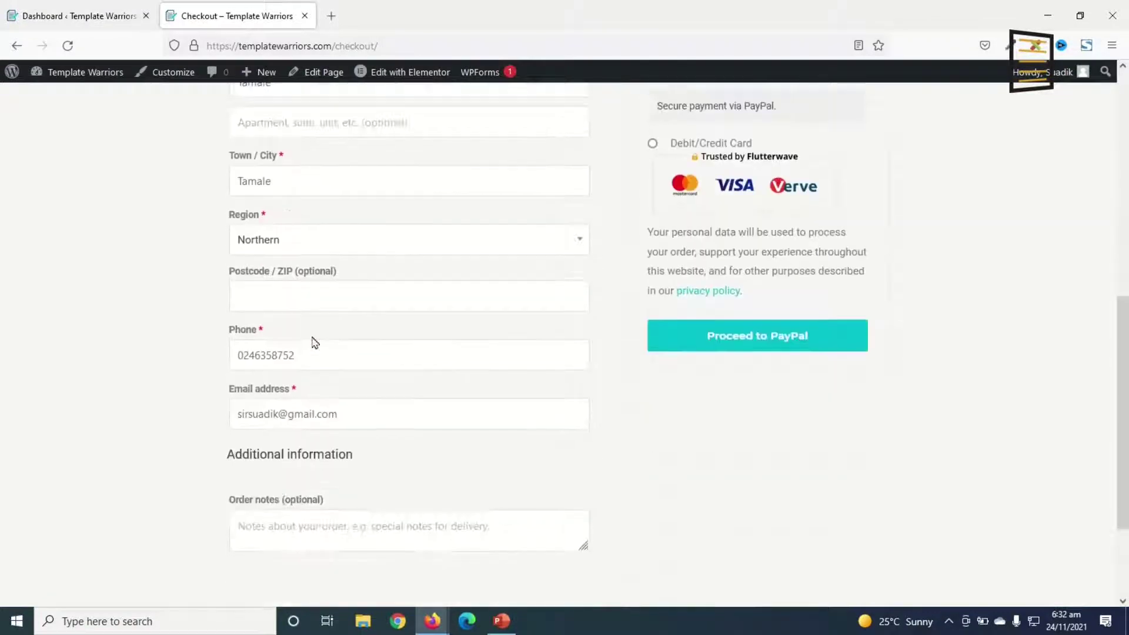
scroll(314, 342, "down", 2)
scroll(313, 362, "down", 1)
scroll(313, 362, "up", 5)
scroll(564, 262, "down", 1)
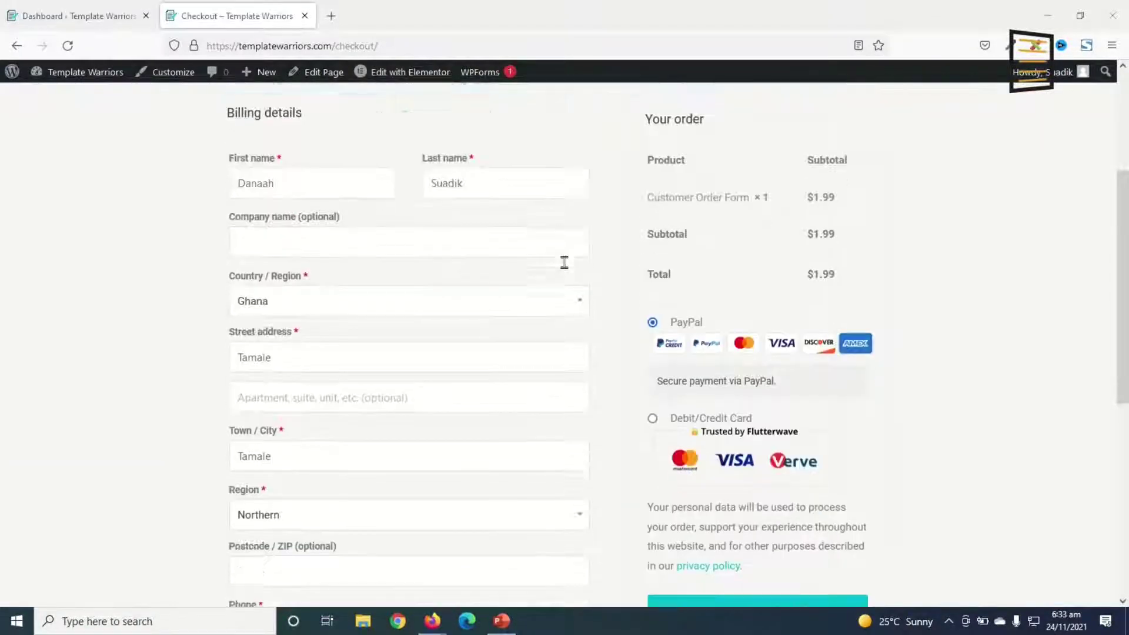
scroll(563, 263, "down", 3)
scroll(564, 265, "down", 1)
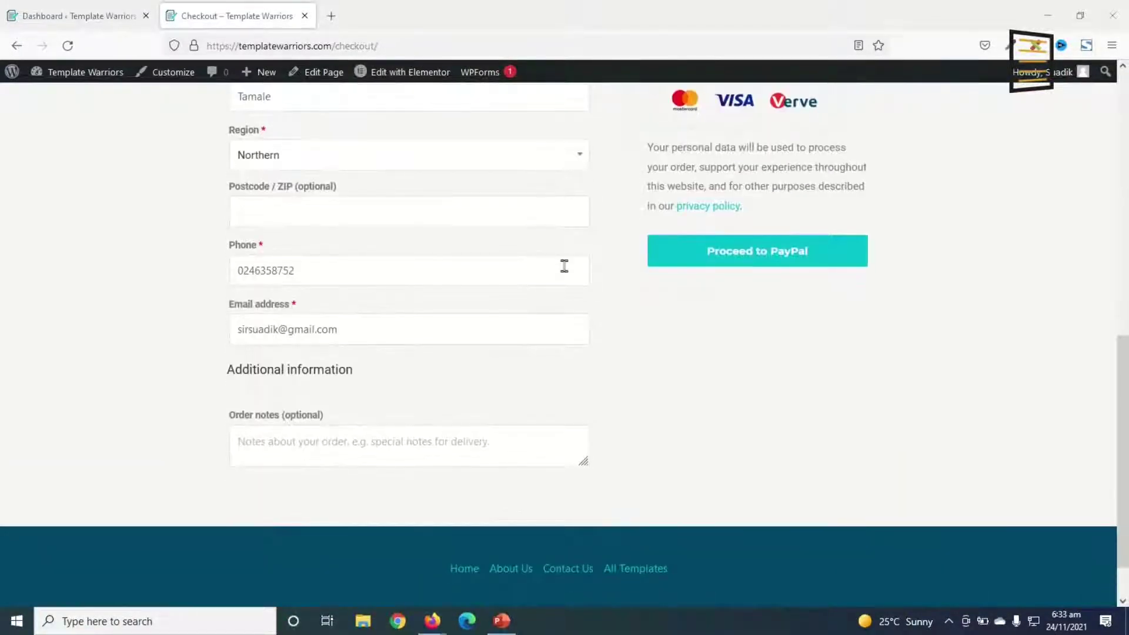
scroll(564, 266, "up", 2)
scroll(564, 265, "up", 1)
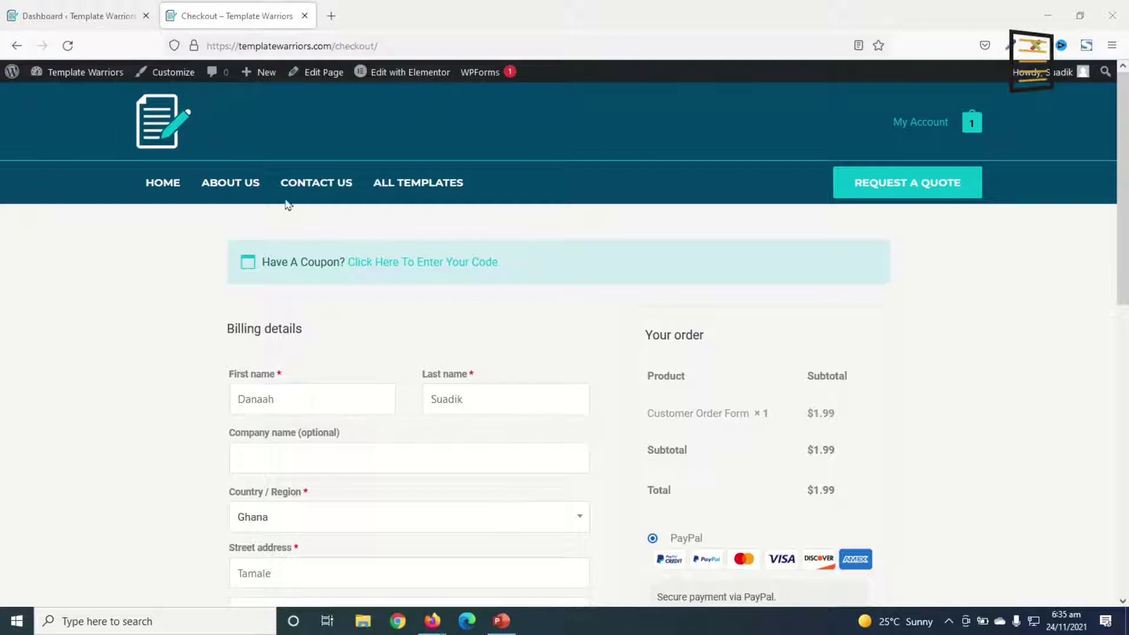
Search 'woocommerce direct checkout' in Add Plugins and activate Direct Checkout for WooCommerce.
left_click(110, 30)
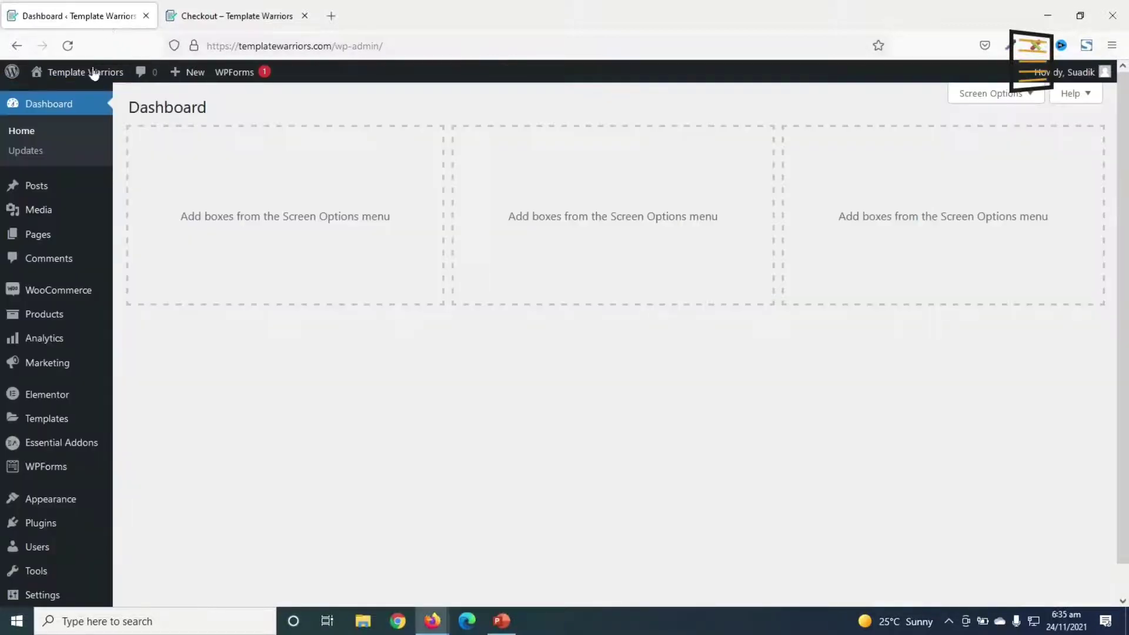
mouse_move(41, 522)
left_click(147, 547)
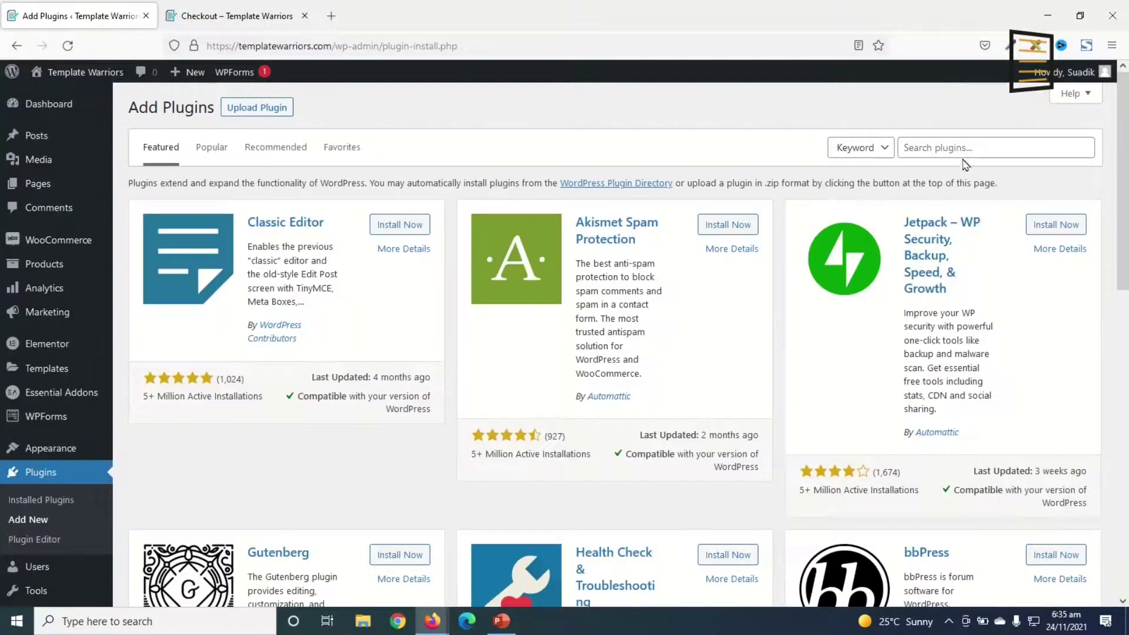
left_click(958, 147)
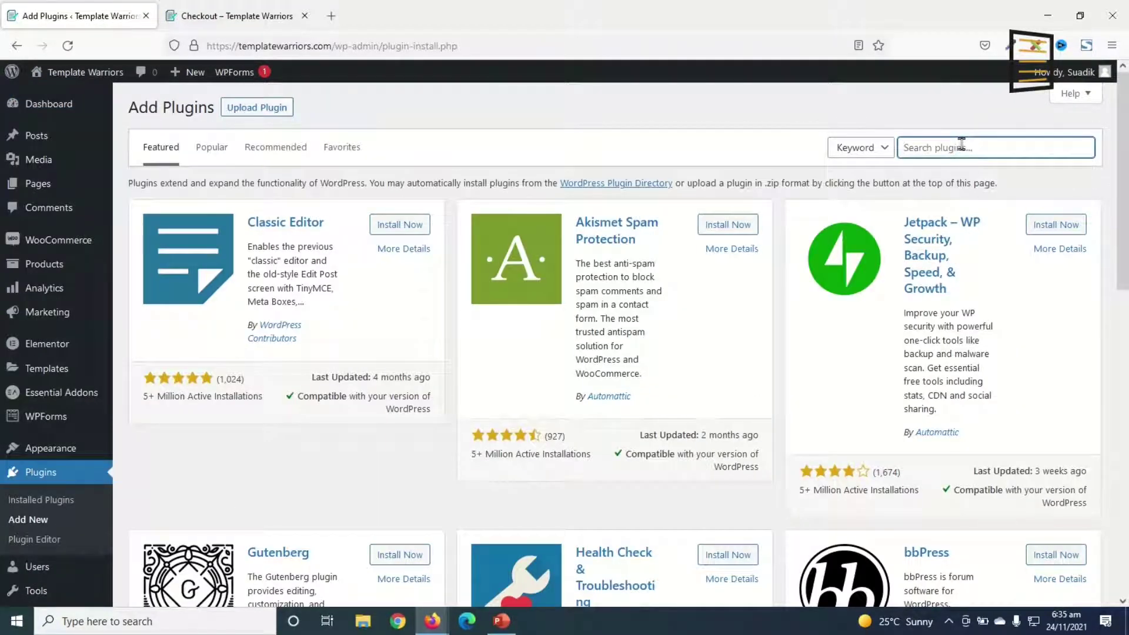
type("wo")
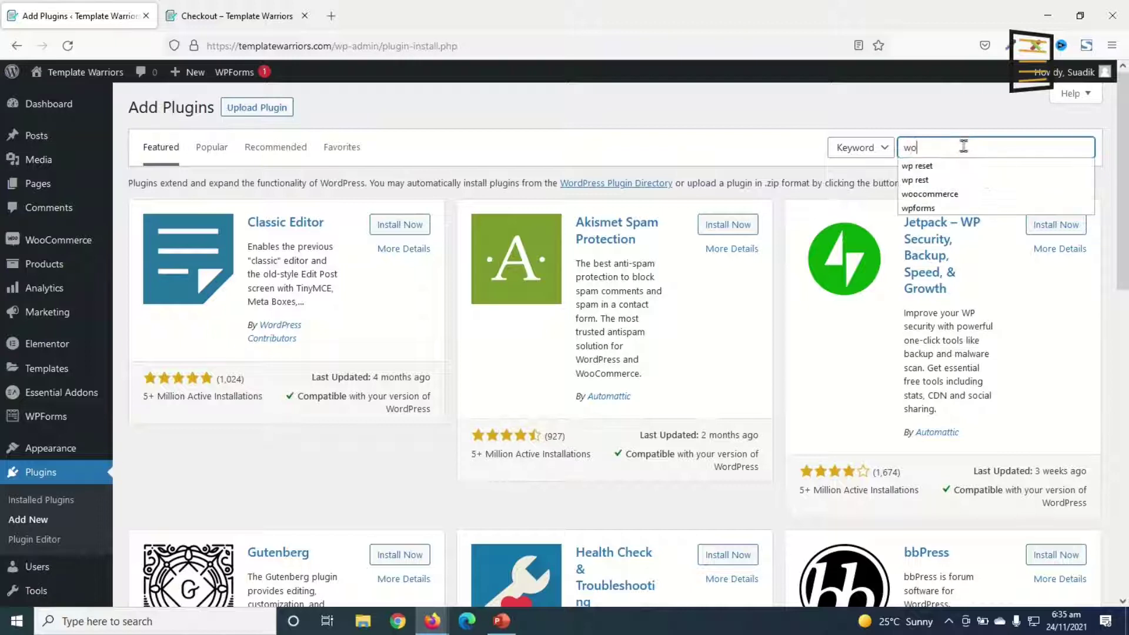
type("ocomerce direct ch")
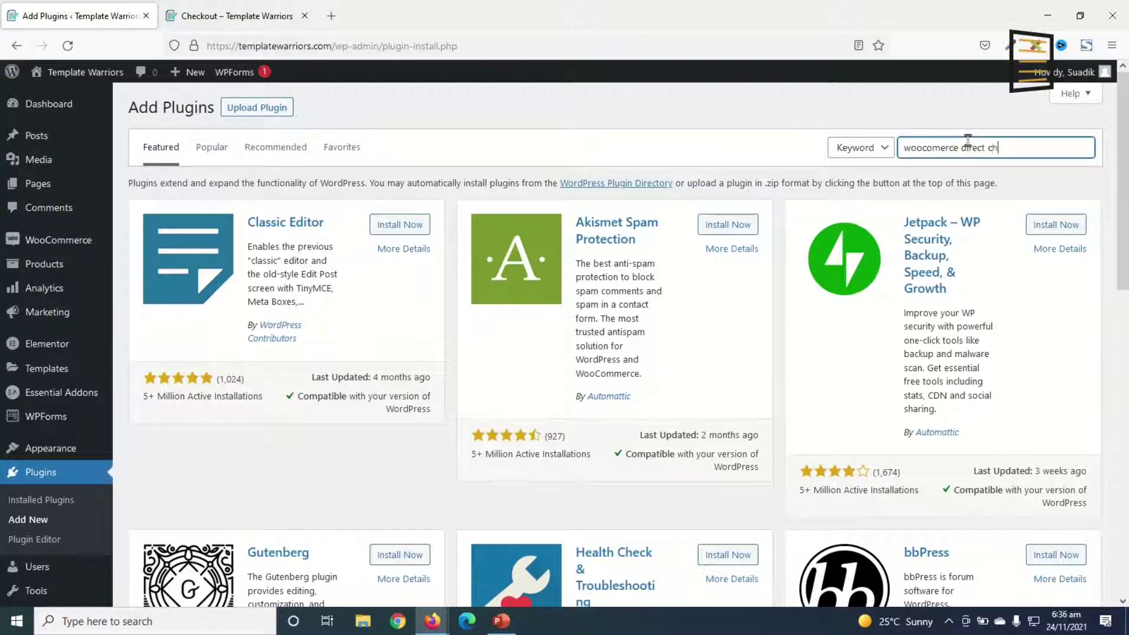
type("eckout")
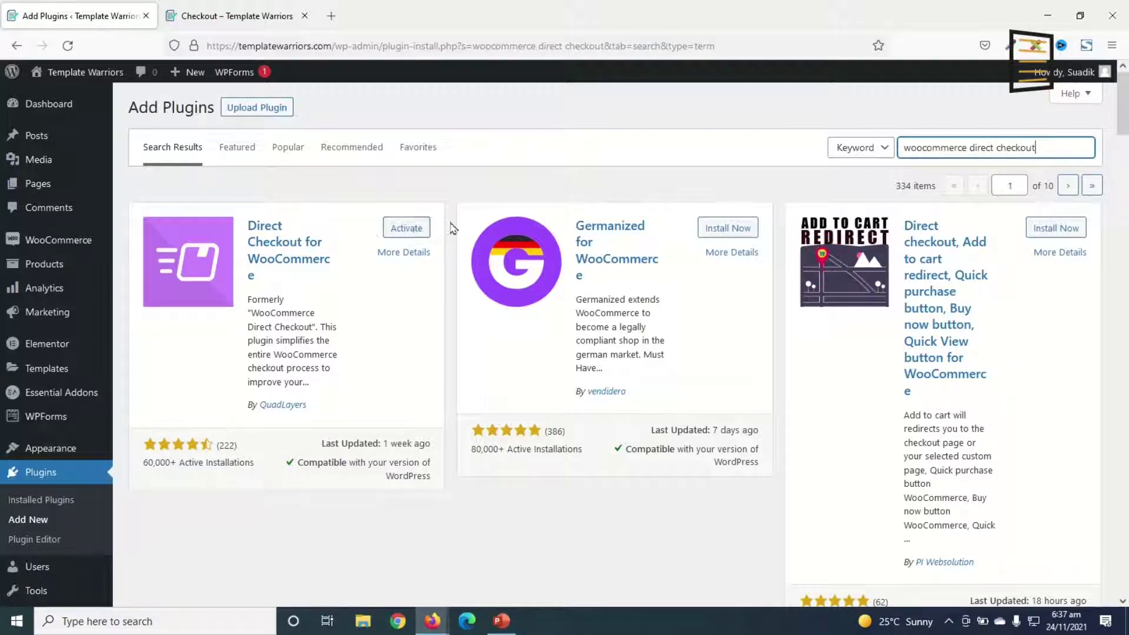
left_click(398, 232)
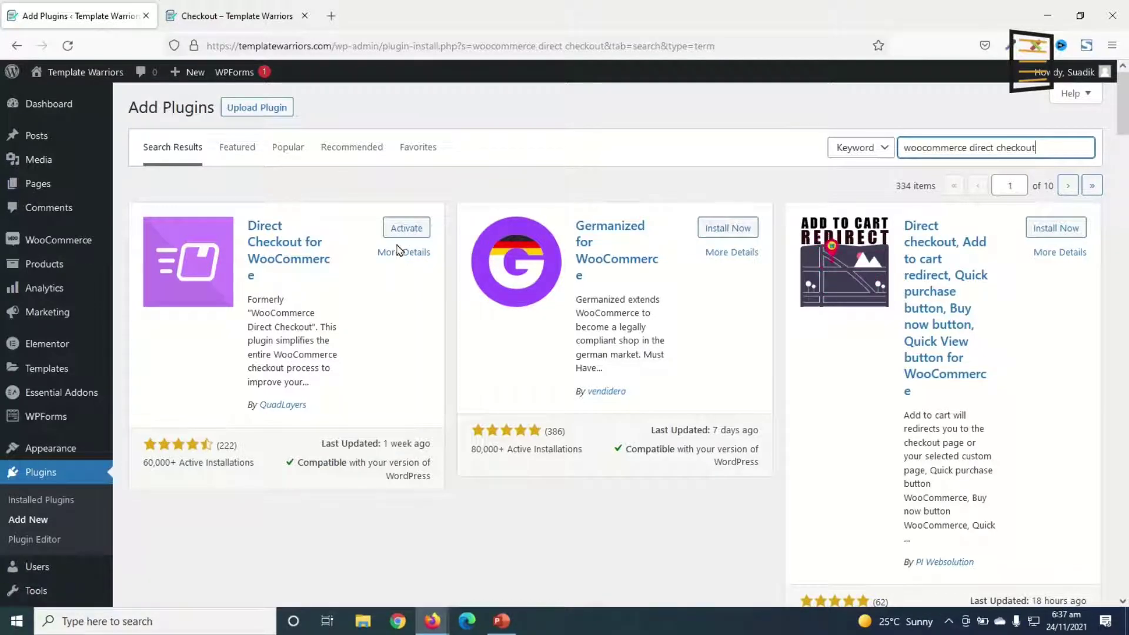
left_click(406, 229)
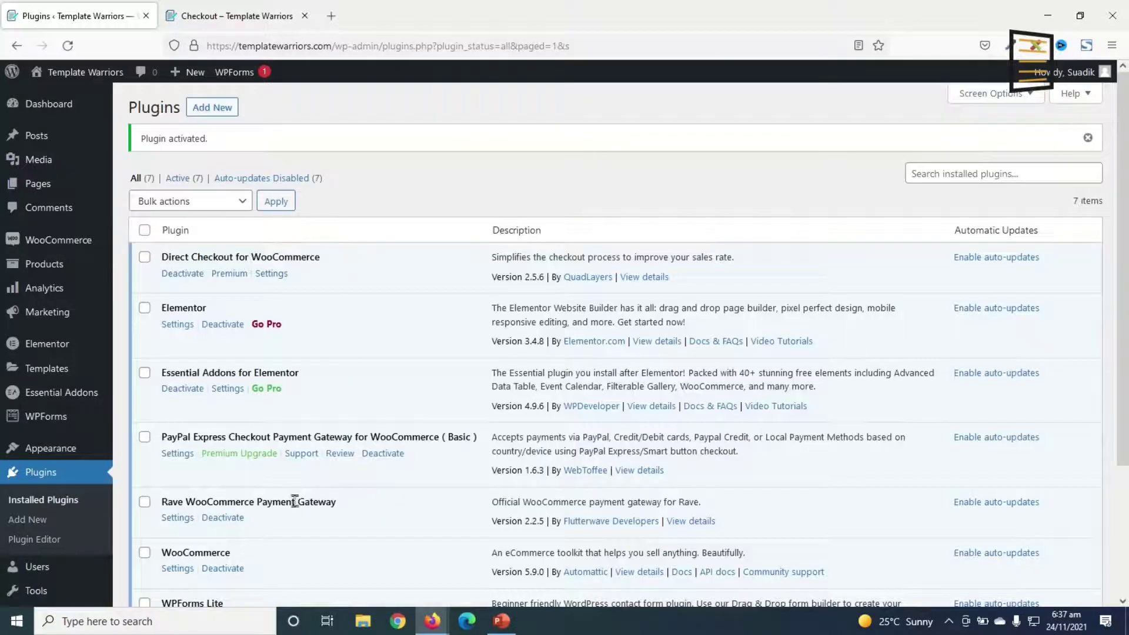
mouse_move(58, 240)
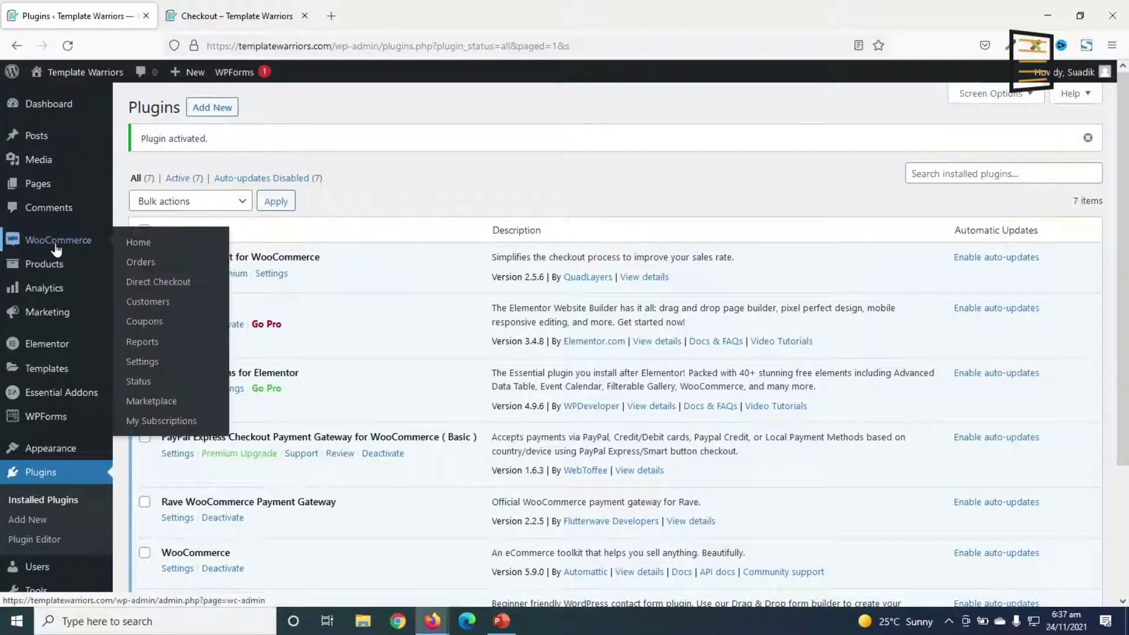
Show the Direct Checkout plugin's Checkout settings with the Remove checkout fields option.
left_click(163, 284)
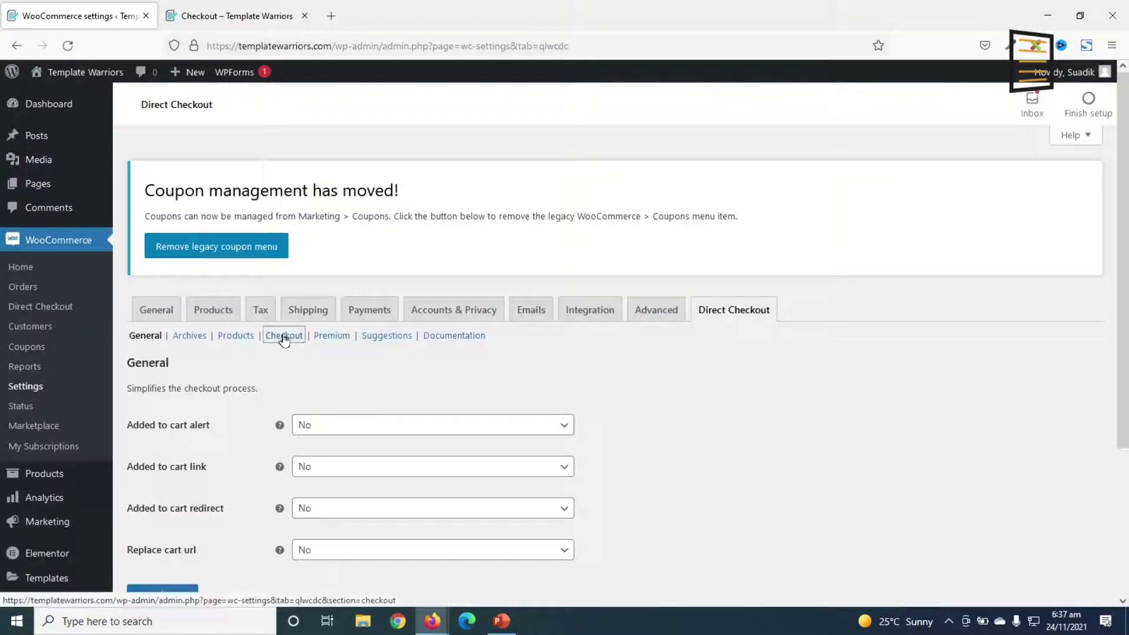
left_click(287, 336)
scroll(415, 273, "down", 3)
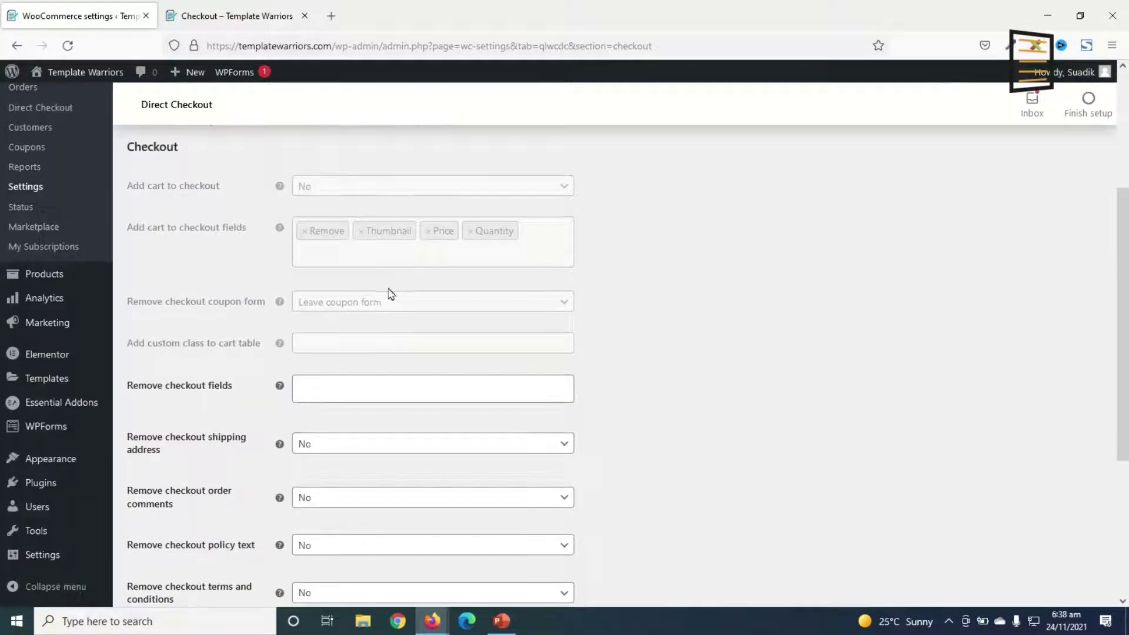
Add Country, State, City and Postcode to the Remove checkout fields list.
left_click(356, 394)
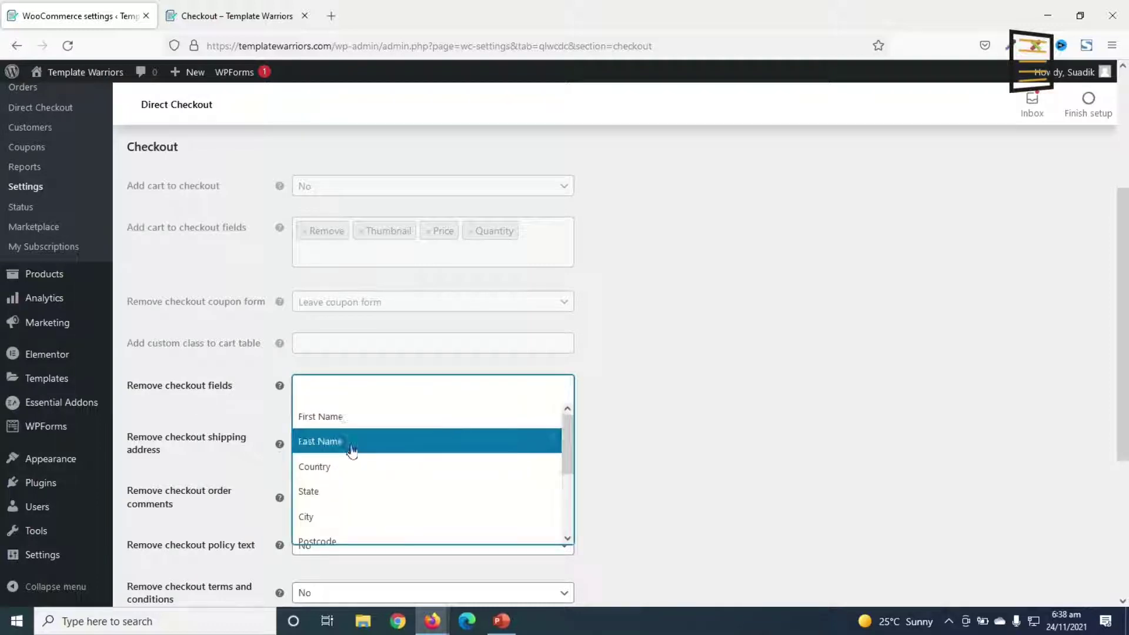
scroll(362, 512, "down", 3)
scroll(362, 524, "down", 1)
scroll(358, 504, "up", 4)
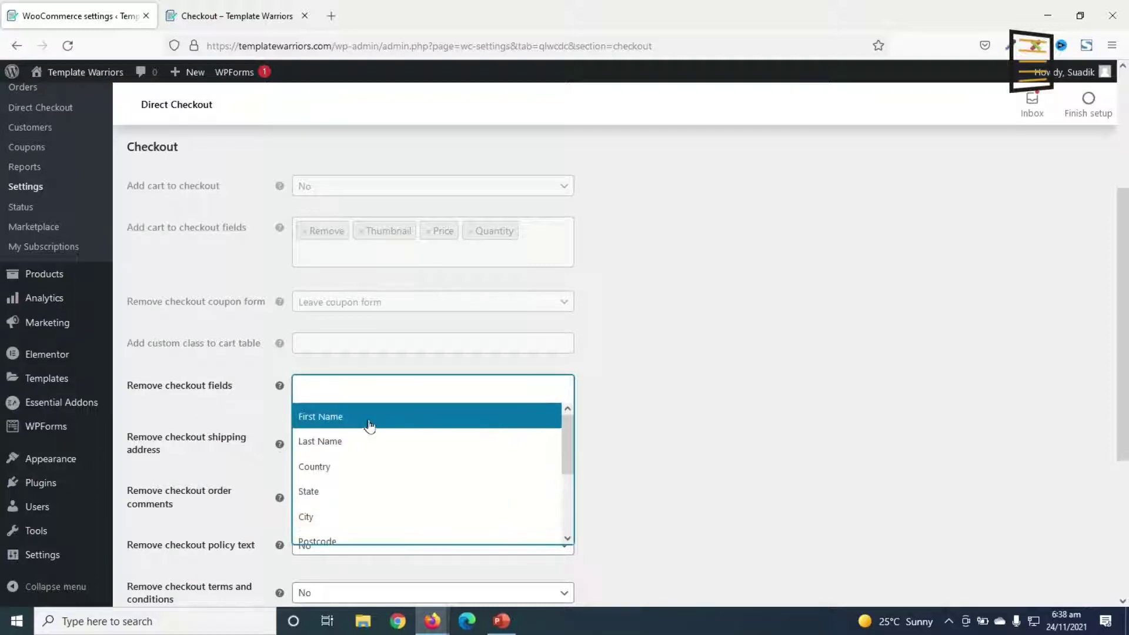
scroll(355, 490, "down", 3)
scroll(354, 503, "up", 3)
left_click(325, 471)
left_click(373, 391)
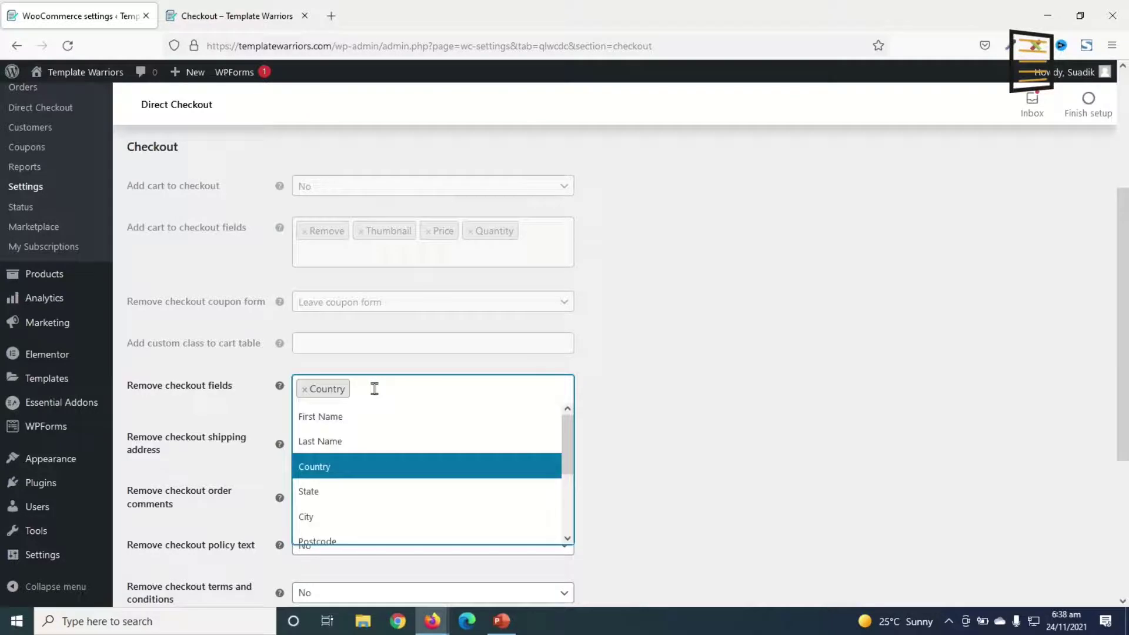
left_click(332, 494)
left_click(413, 385)
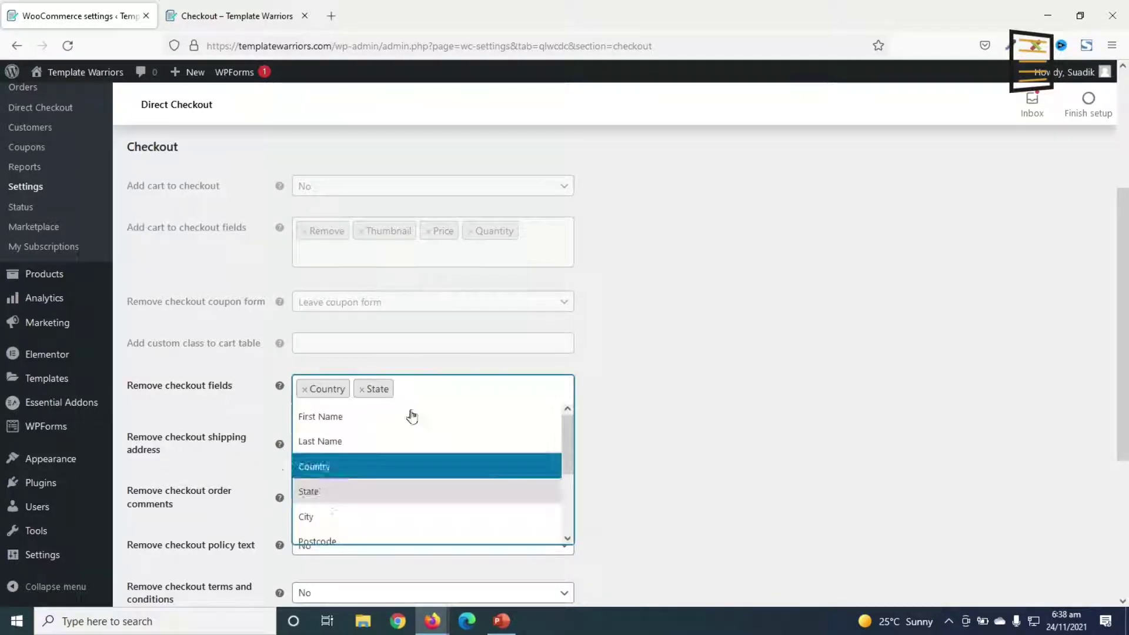
left_click(320, 521)
left_click(469, 388)
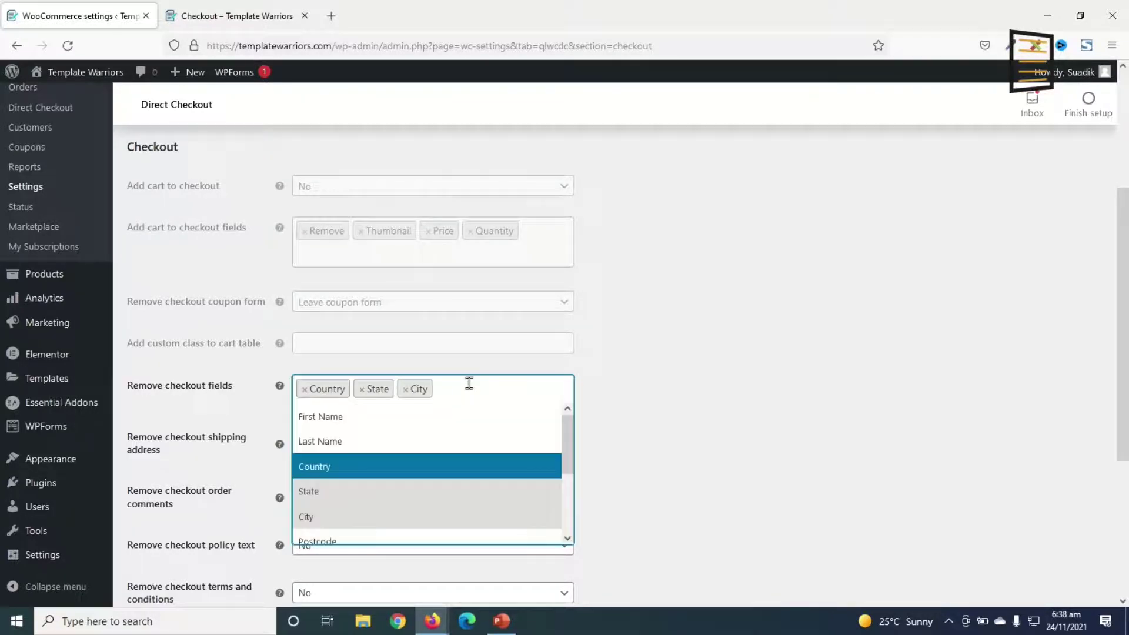
scroll(371, 494, "down", 1)
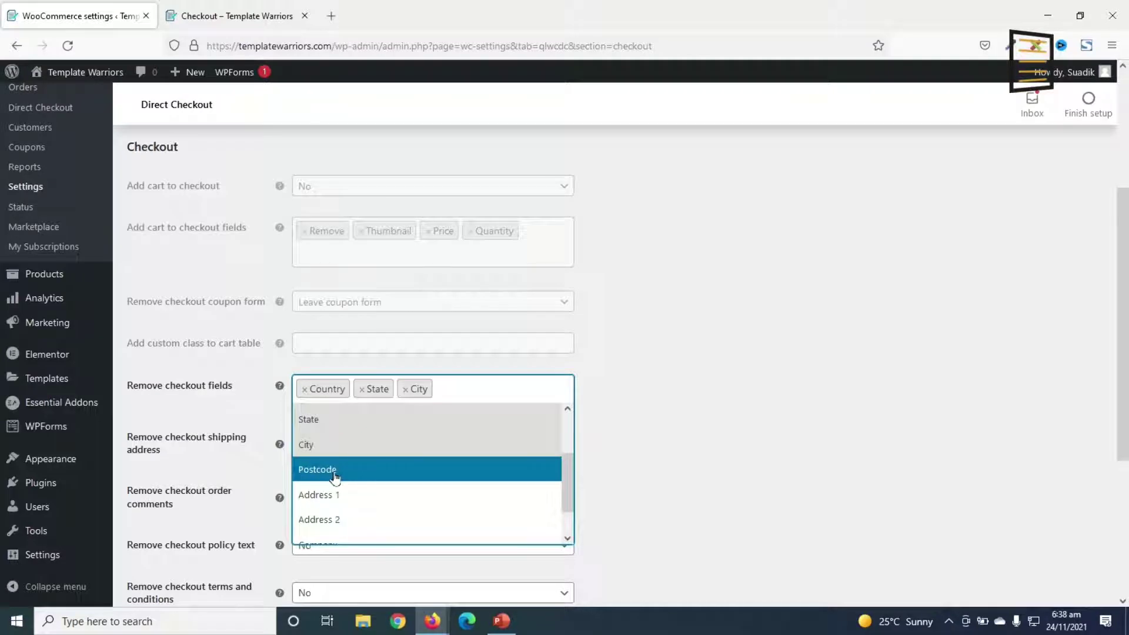
left_click(335, 477)
left_click(454, 407)
scroll(394, 465, "down", 2)
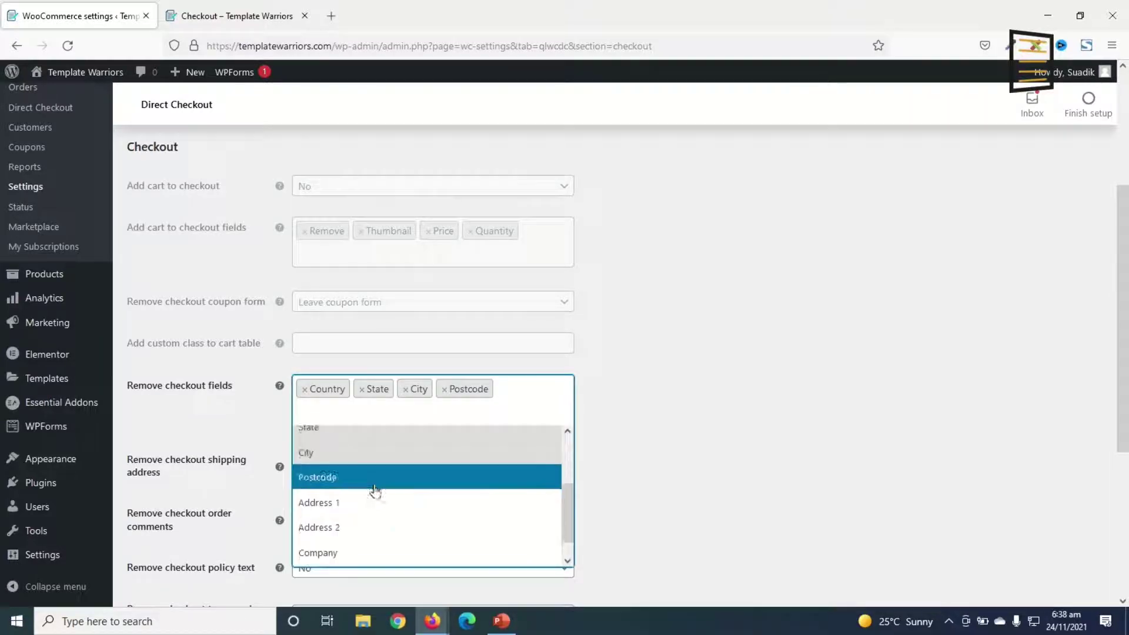
Add Address 1, Address 2 and Phone for removal, keep Company, and save changes.
left_click(363, 490)
left_click(341, 419)
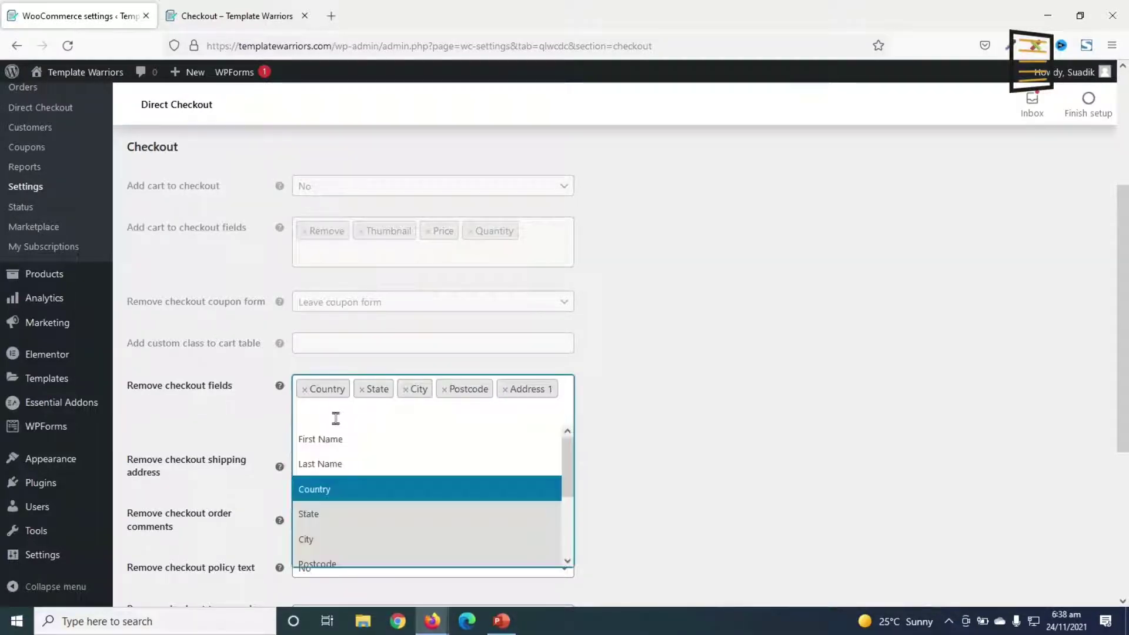
scroll(338, 510, "down", 2)
left_click(341, 512)
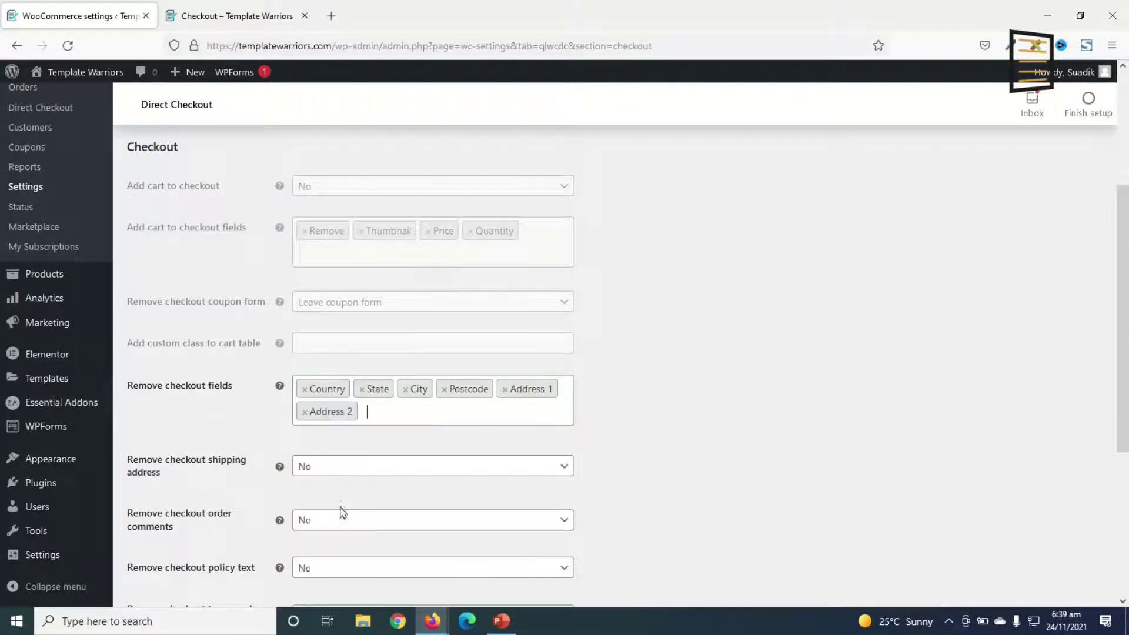
left_click(376, 431)
scroll(378, 485, "down", 2)
scroll(378, 485, "down", 1)
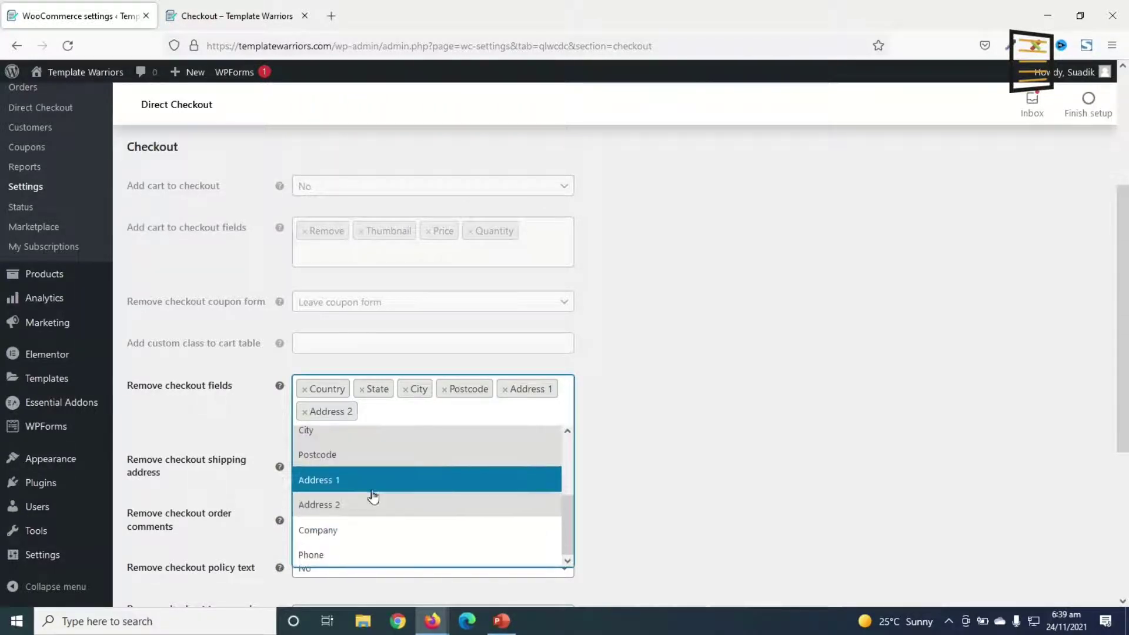
left_click(347, 556)
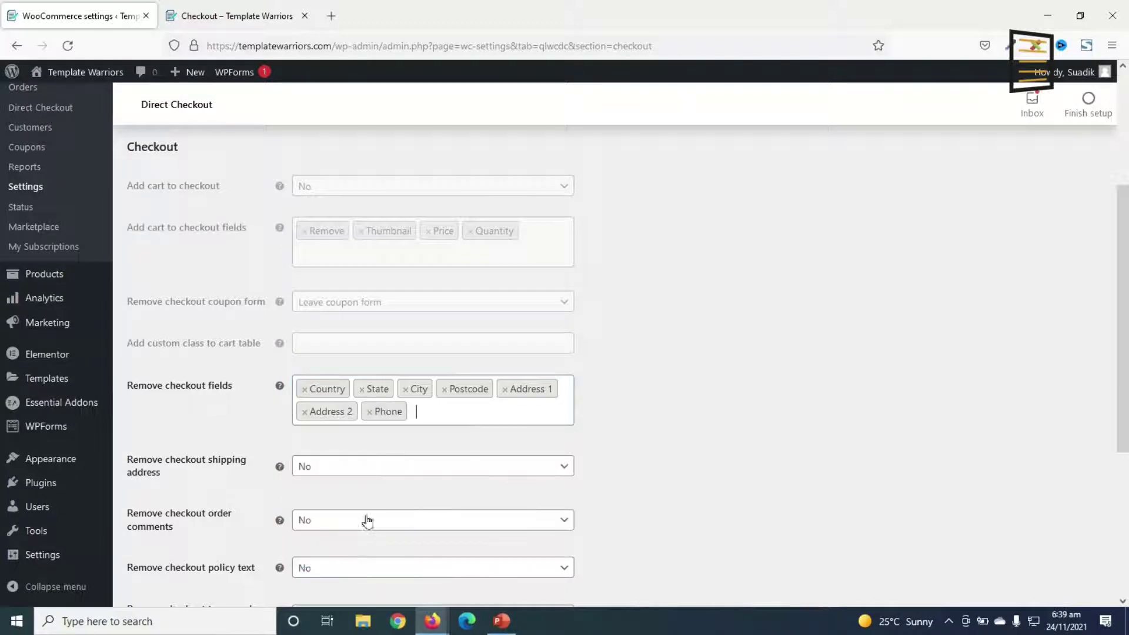
left_click(425, 412)
scroll(380, 494, "down", 2)
scroll(351, 543, "down", 1)
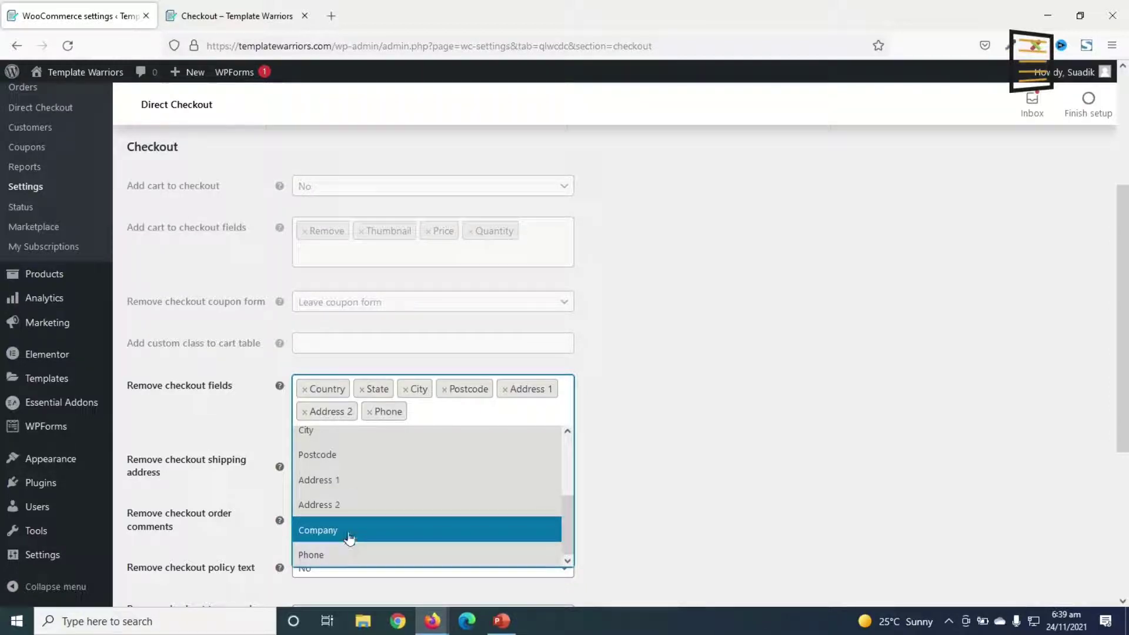
left_click(416, 412)
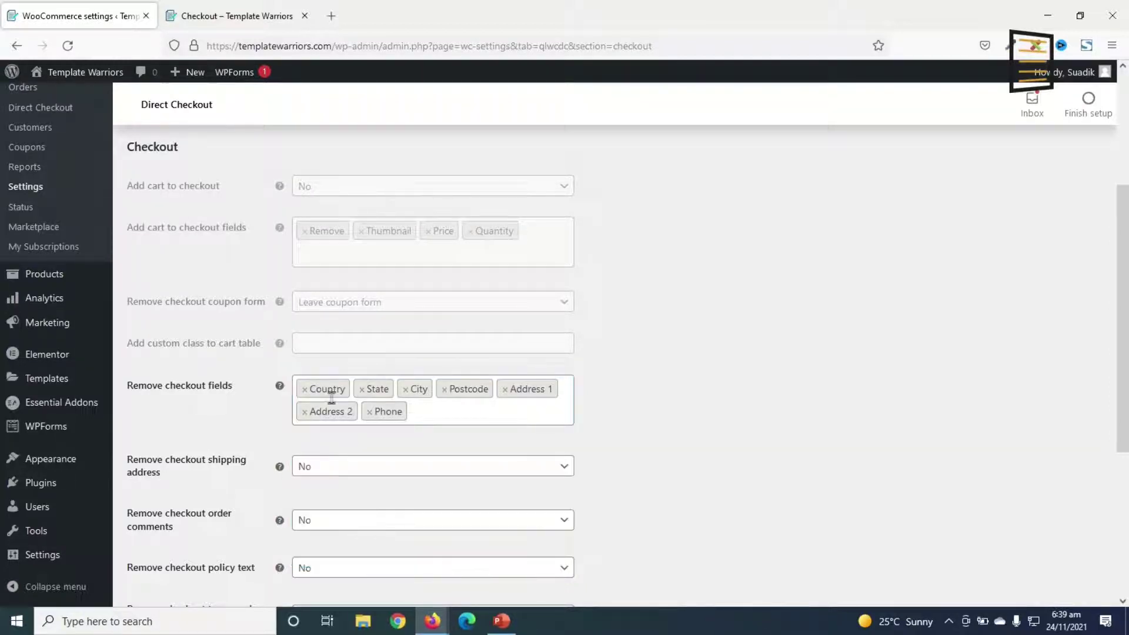
scroll(558, 415, "down", 2)
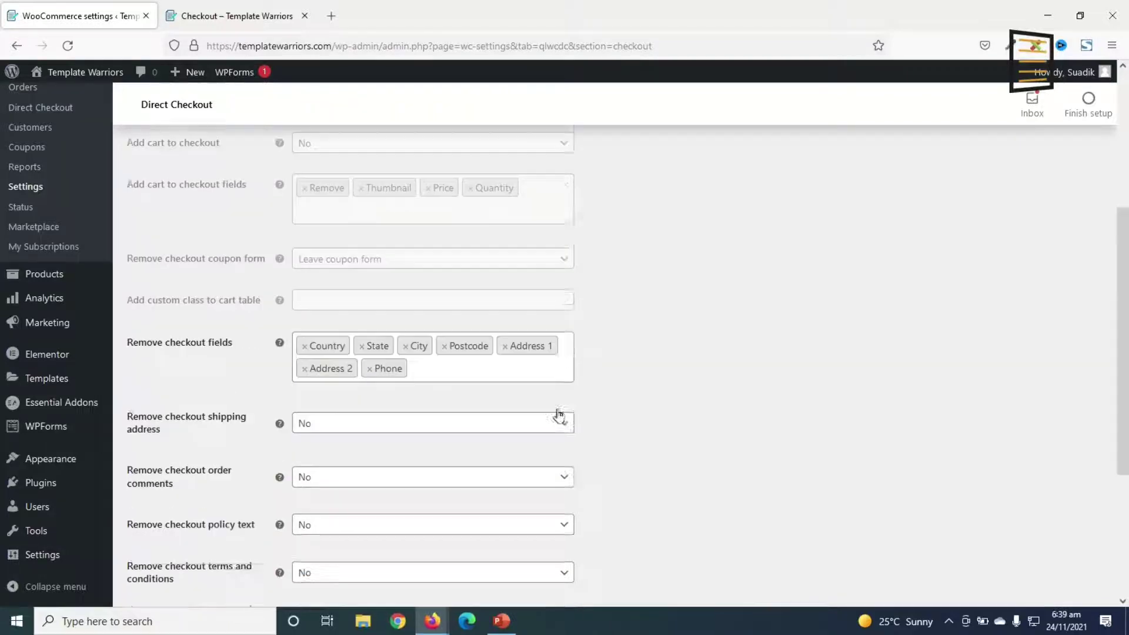
scroll(557, 415, "down", 3)
left_click(176, 533)
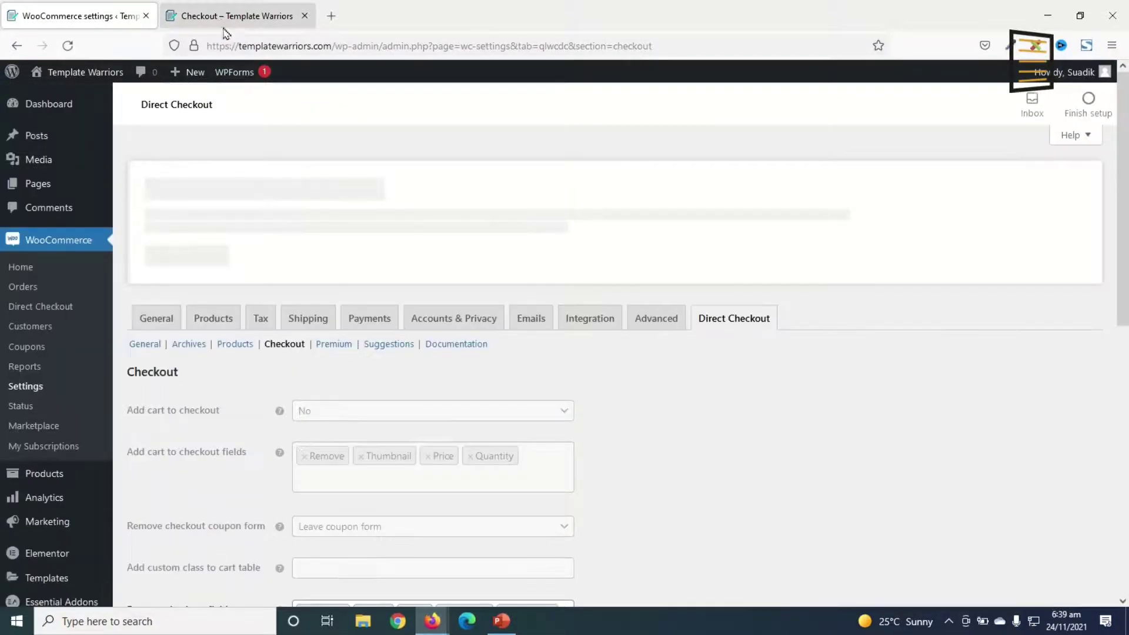
Reload the storefront checkout to verify only name, company, email and order notes remain.
left_click(225, 17)
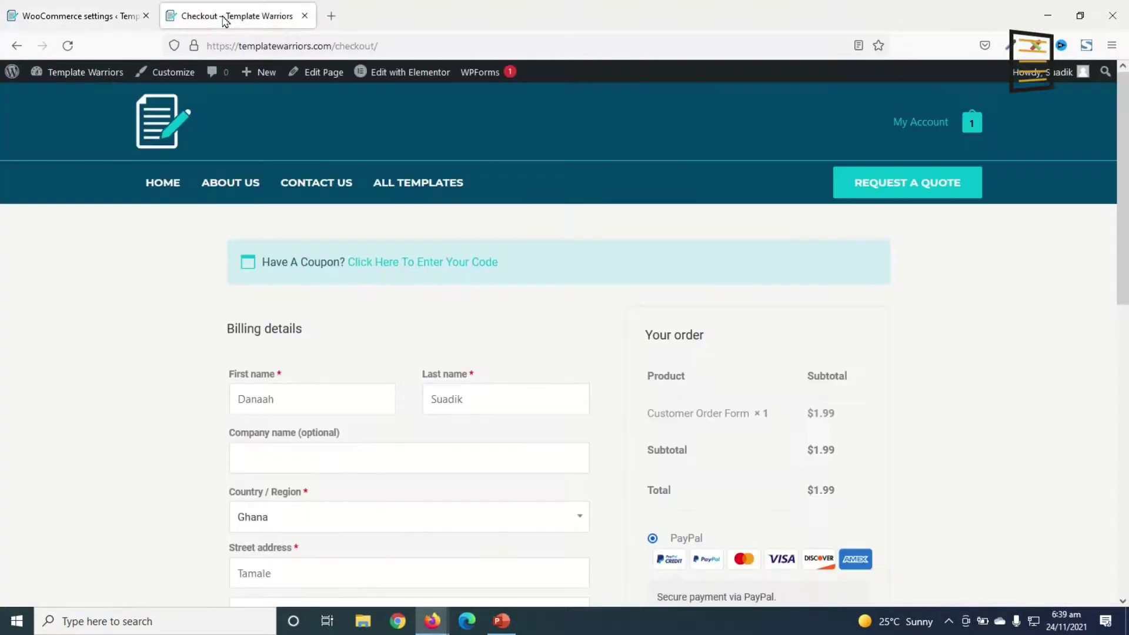
left_click(67, 45)
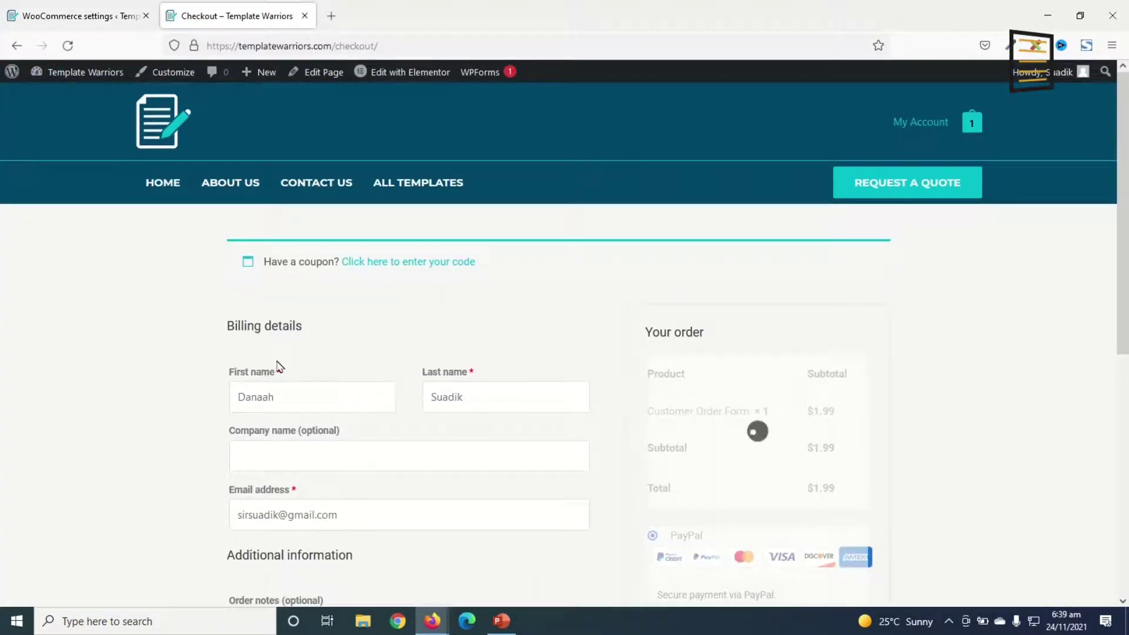
scroll(282, 365, "down", 3)
scroll(282, 361, "up", 3)
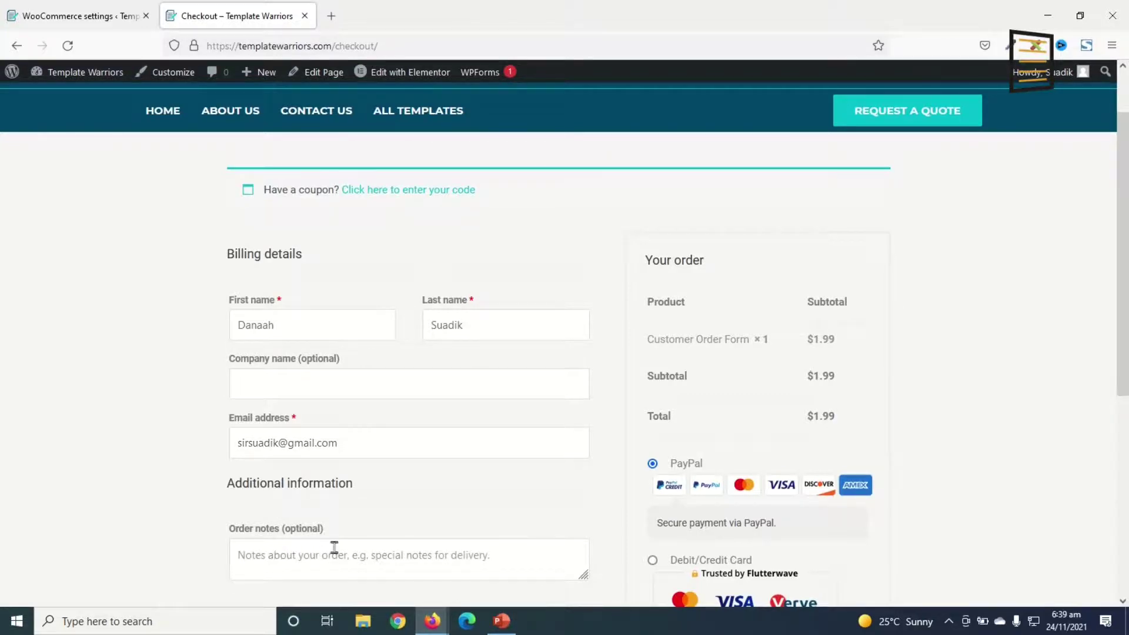
scroll(467, 506, "down", 2)
scroll(467, 507, "up", 2)
left_click(266, 559)
scroll(439, 522, "down", 3)
scroll(439, 524, "up", 2)
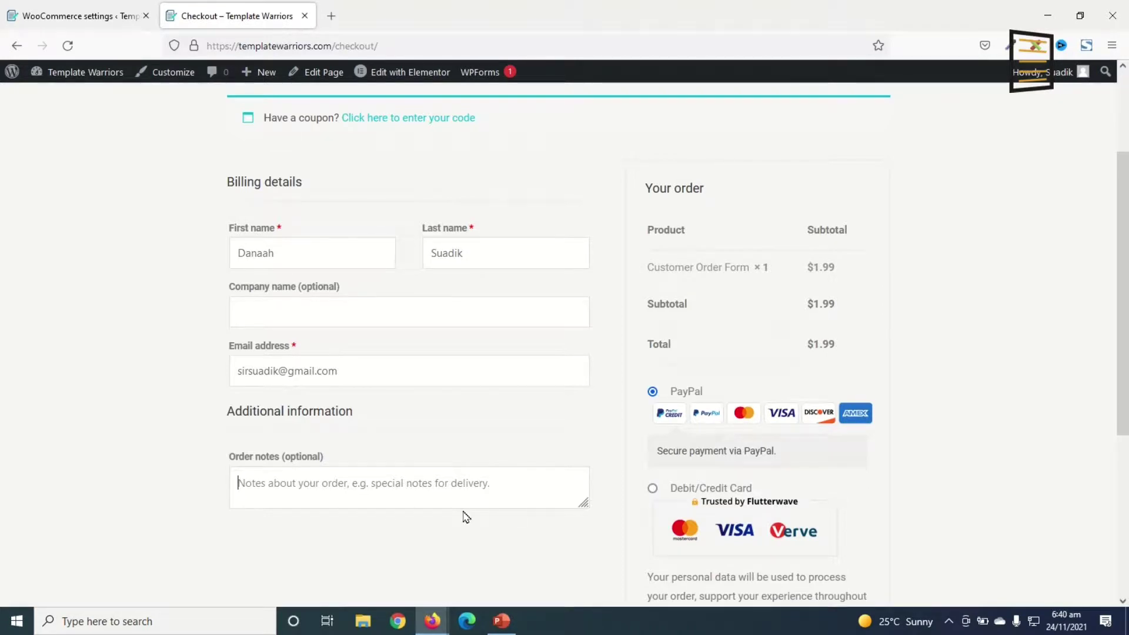
scroll(549, 292, "up", 2)
scroll(457, 358, "down", 2)
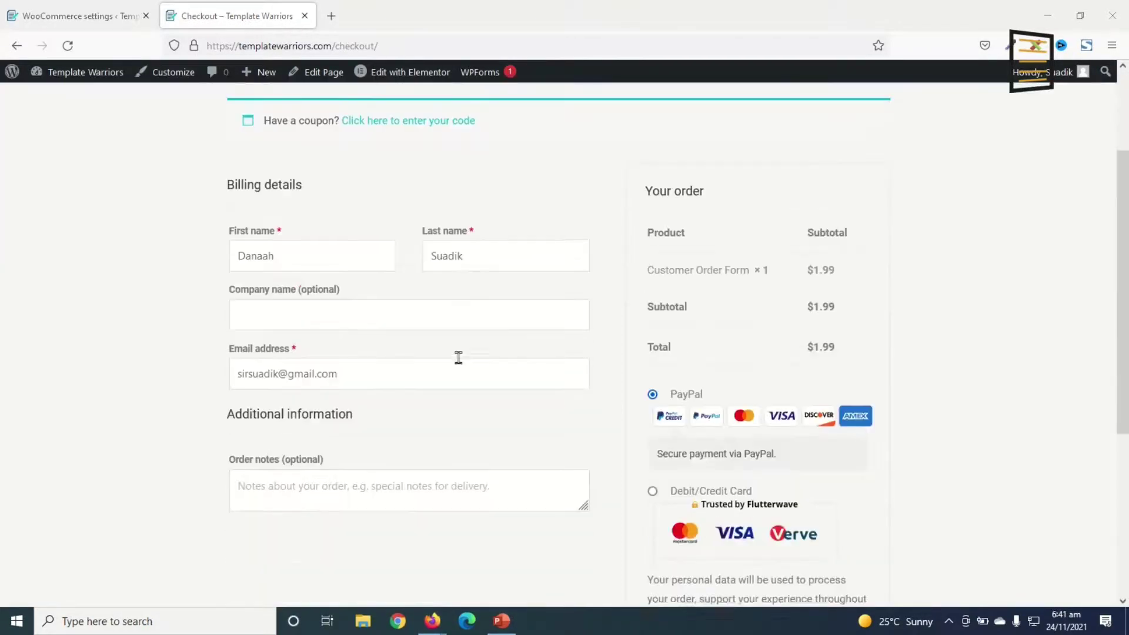